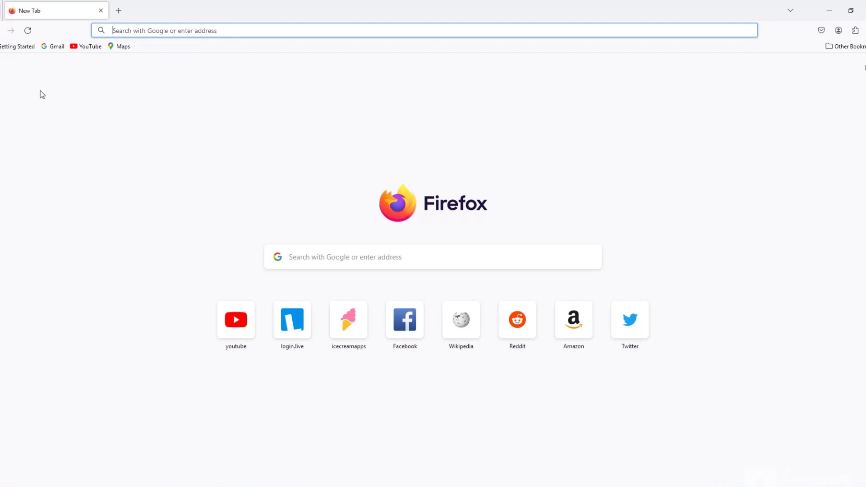
Search the web for "bing image creator", open Image Creator from Microsoft Designer, and dismiss its boost notices
click(323, 263)
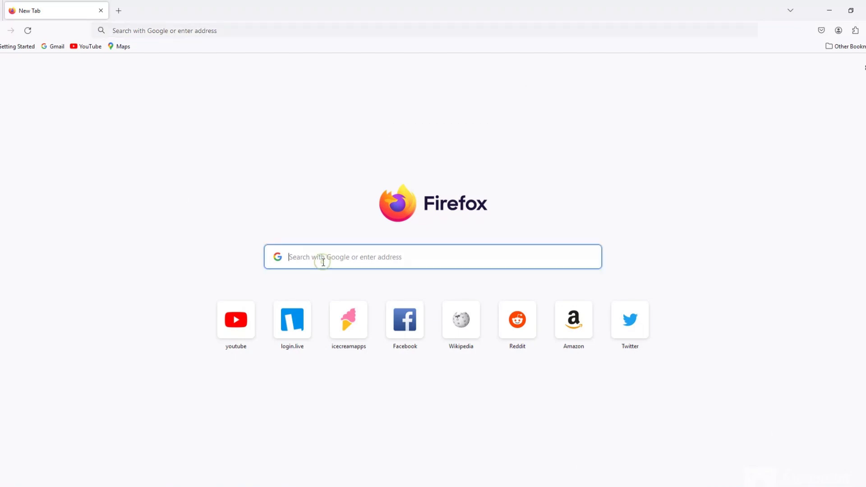
text(bing.com/)
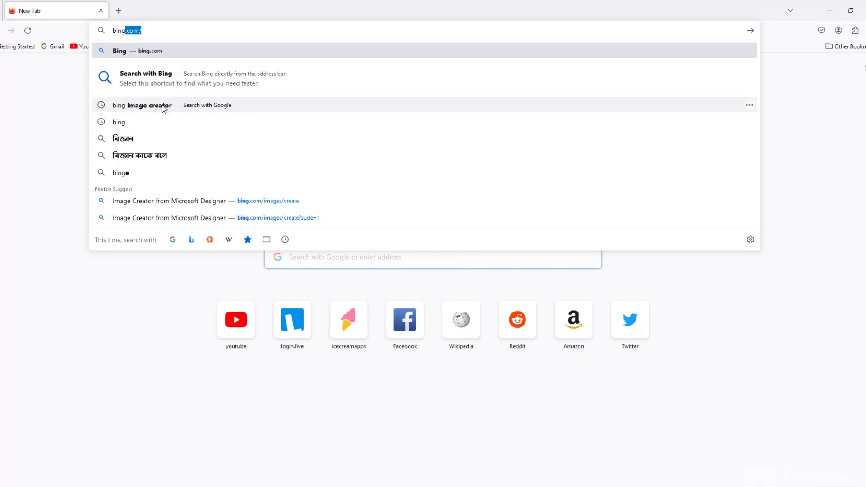
click(154, 106)
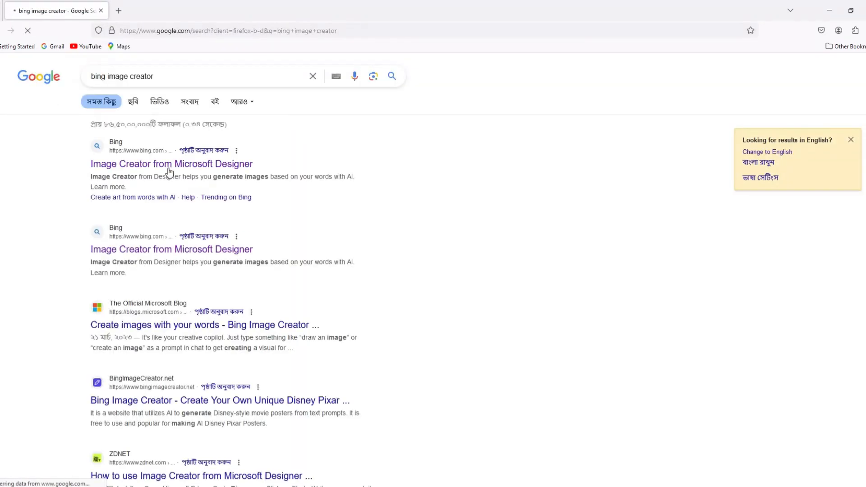
click(127, 166)
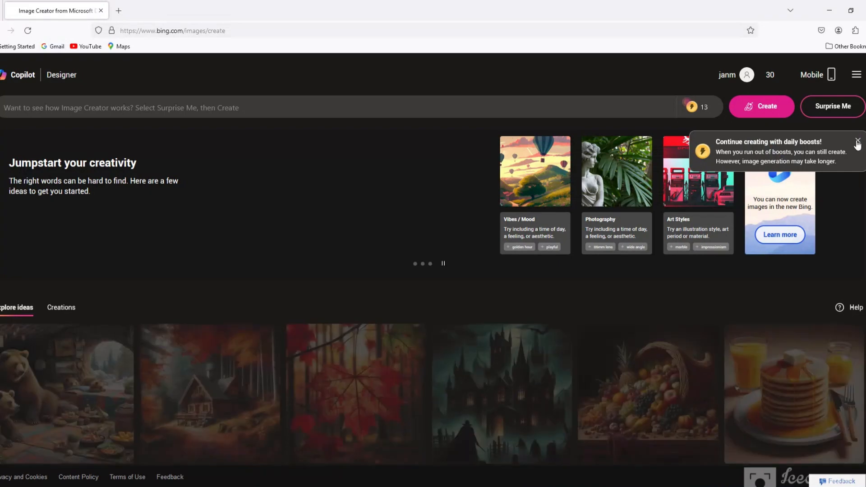
click(857, 141)
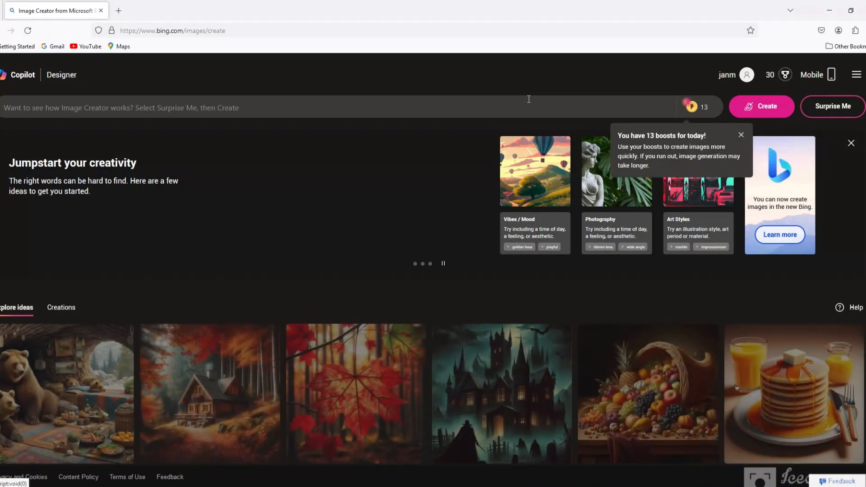
click(741, 135)
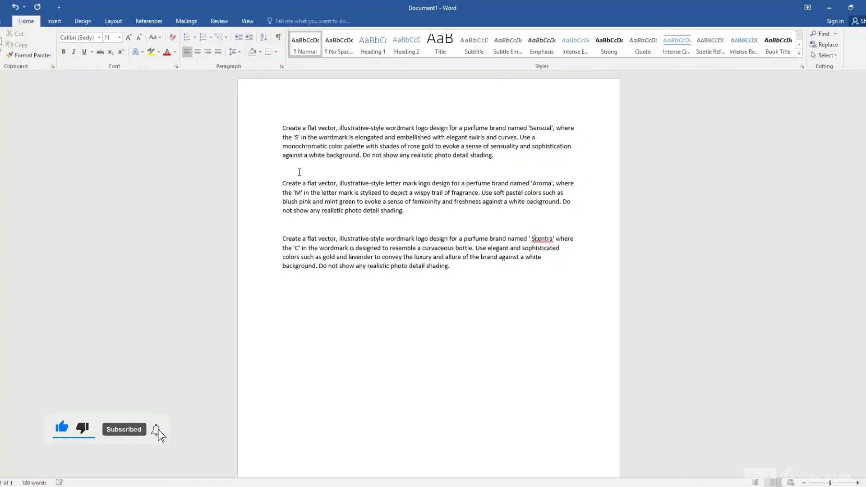
Copy the 'Sensual' perfume wordmark prompt from the Word document and generate images from it in Image Creator
mouse_move(282, 126)
mouse_down()
mouse_move(303, 137)
mouse_move(498, 157)
mouse_up()
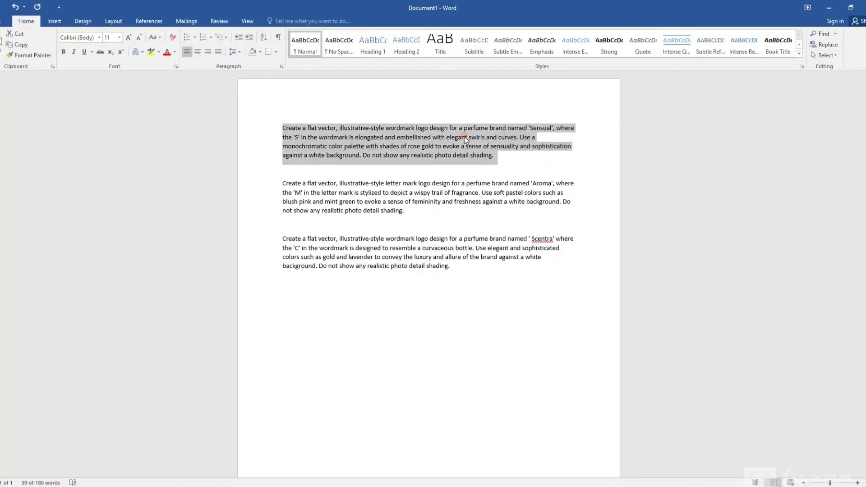
right_click(464, 136)
click(490, 154)
key(alt+Tab)
click(321, 107)
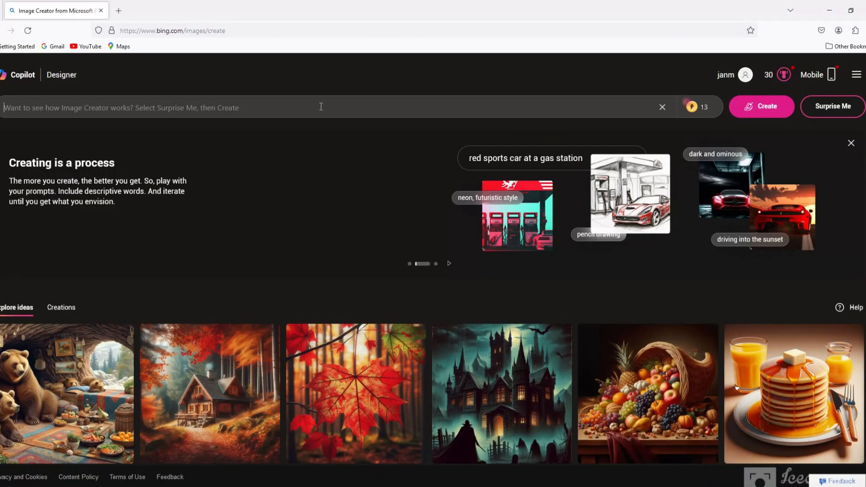
key(ctrl+v)
click(768, 108)
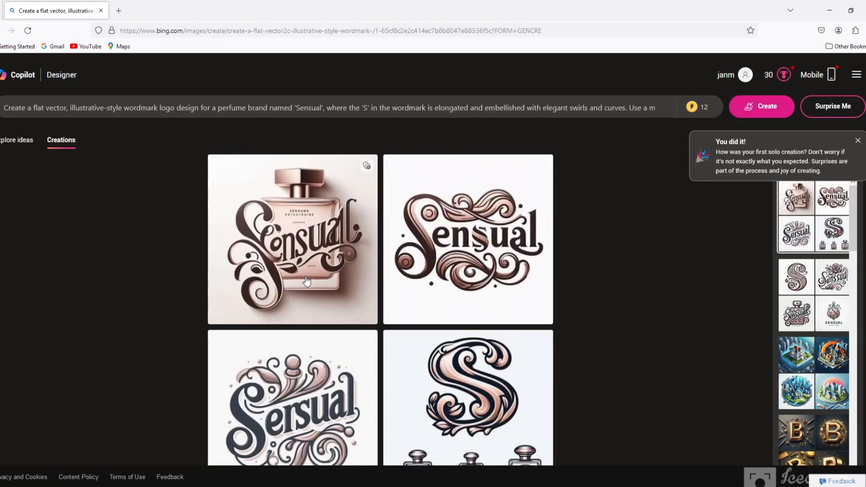
View each of the four generated 'Sensual' logos enlarged, from first to last, and return to the results
click(305, 275)
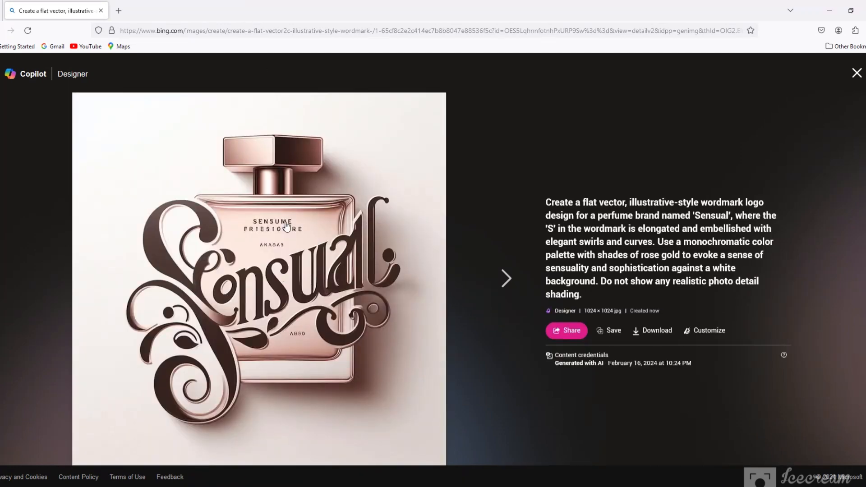
click(505, 285)
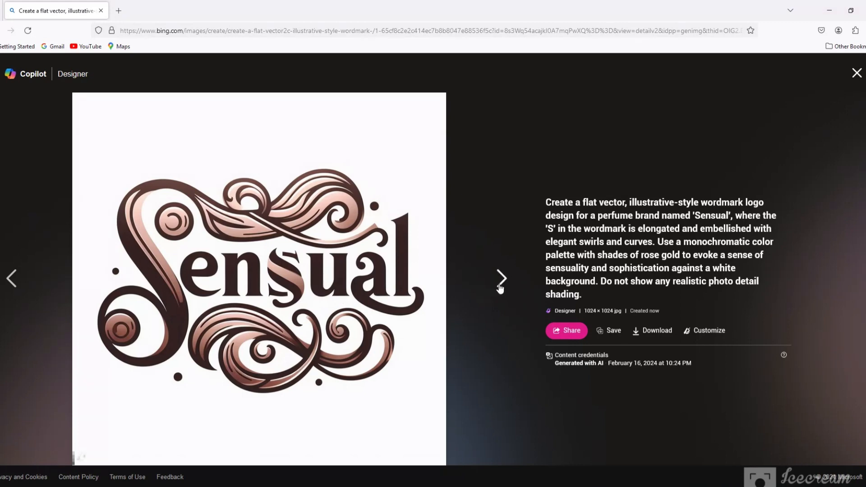
click(501, 282)
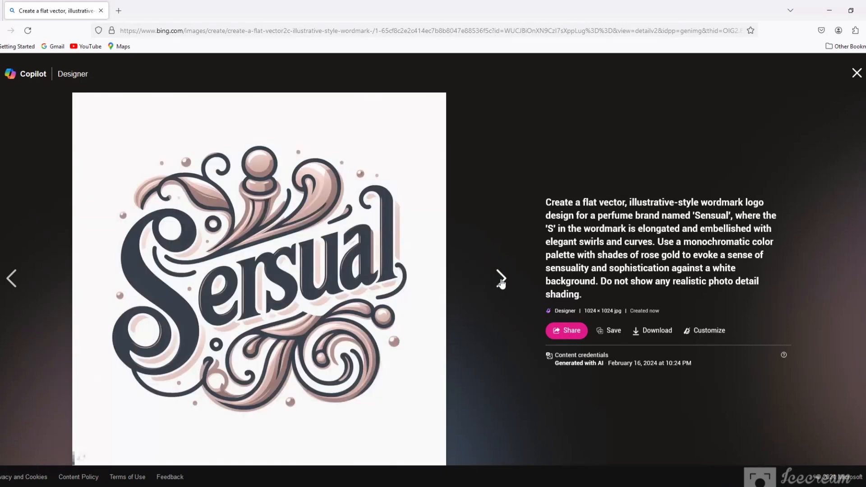
click(501, 283)
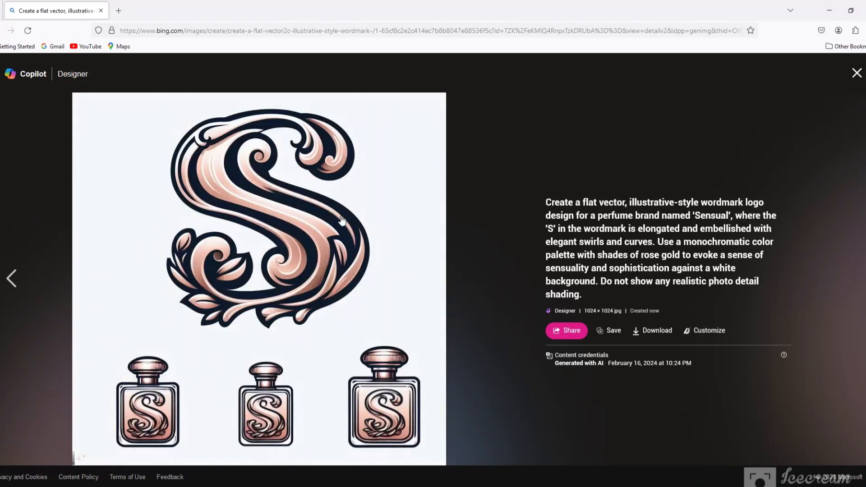
click(856, 73)
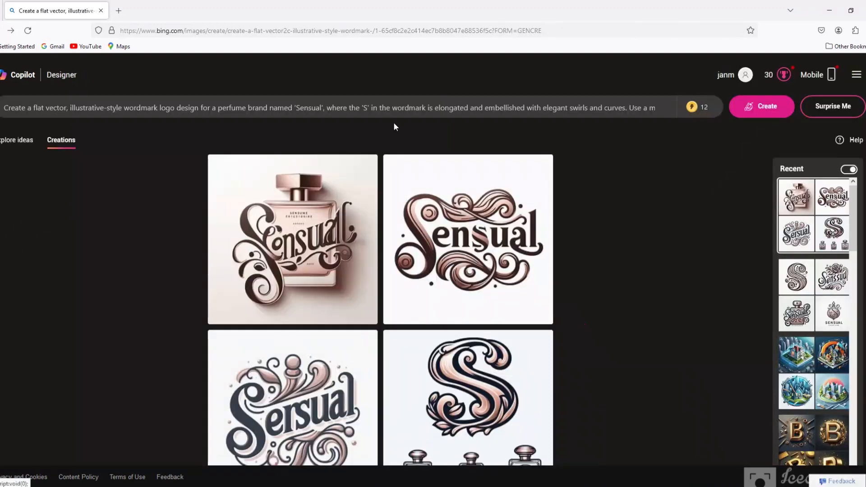
Replace the prompt with the 'Aroma' letter mark prompt copied from the Word document and generate its images in Image Creator
click(662, 109)
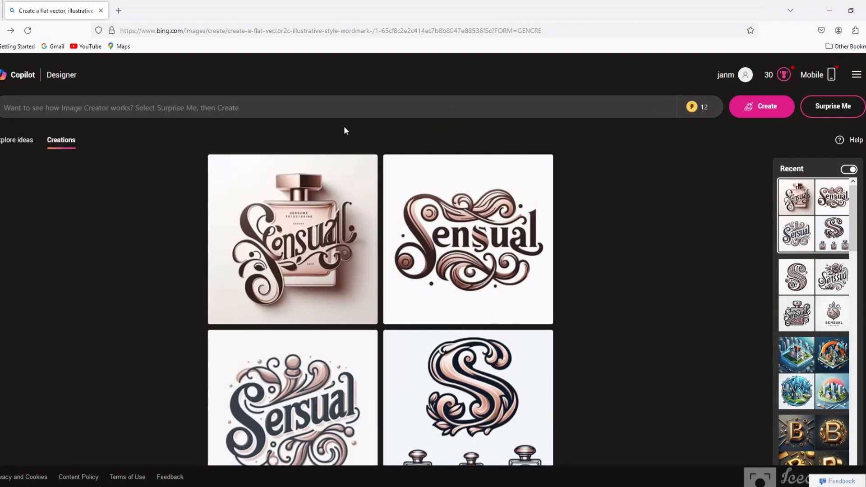
click(283, 486)
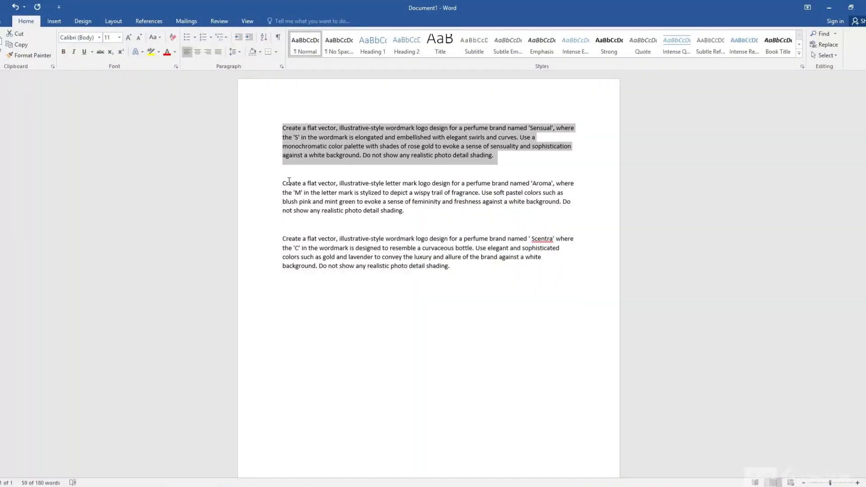
drag(282, 183, 393, 204)
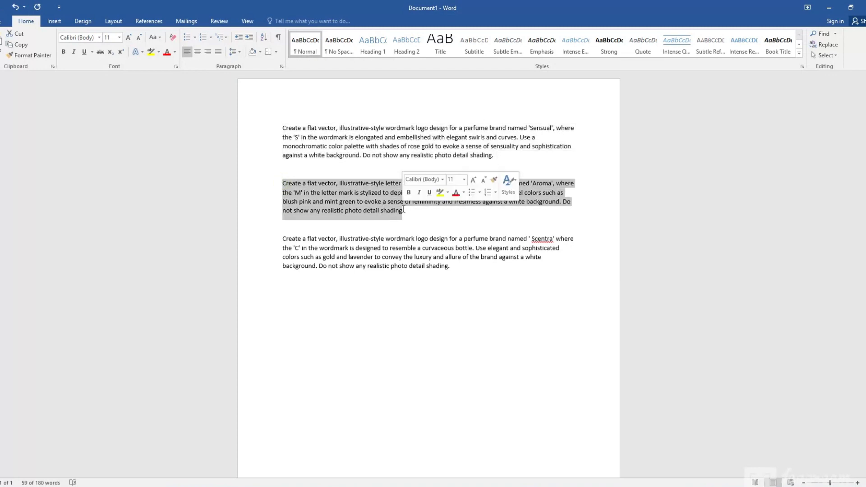
right_click(393, 205)
click(412, 222)
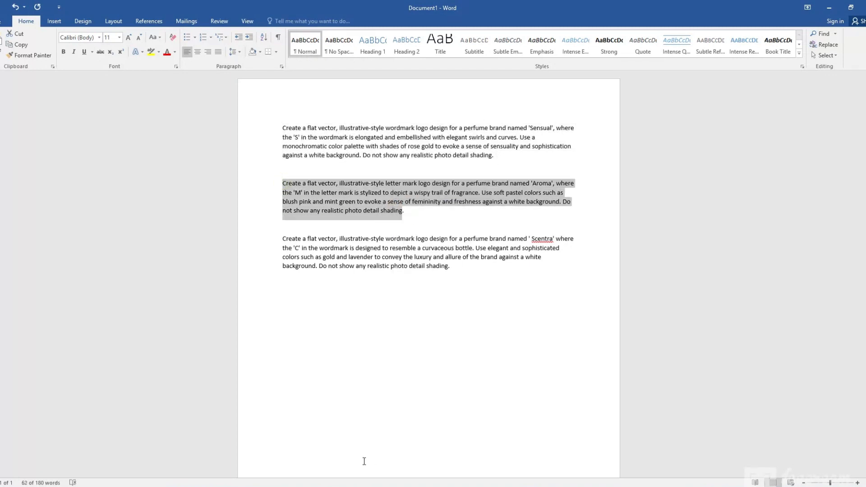
click(361, 484)
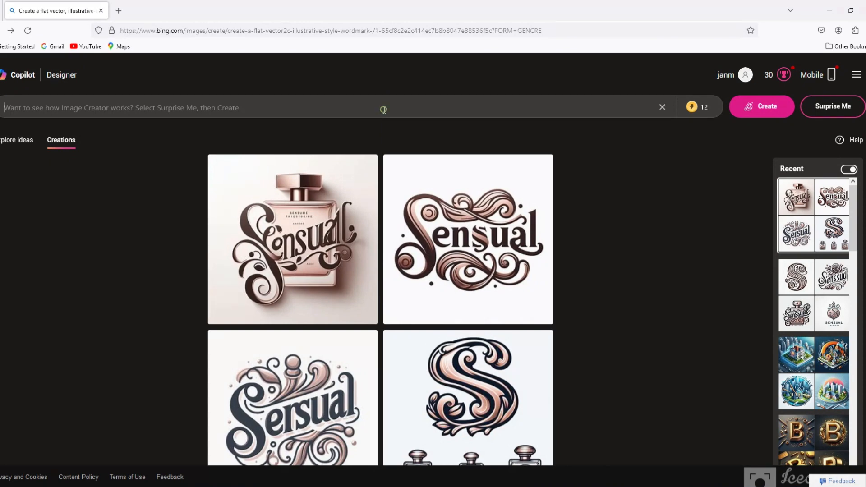
right_click(382, 108)
click(423, 181)
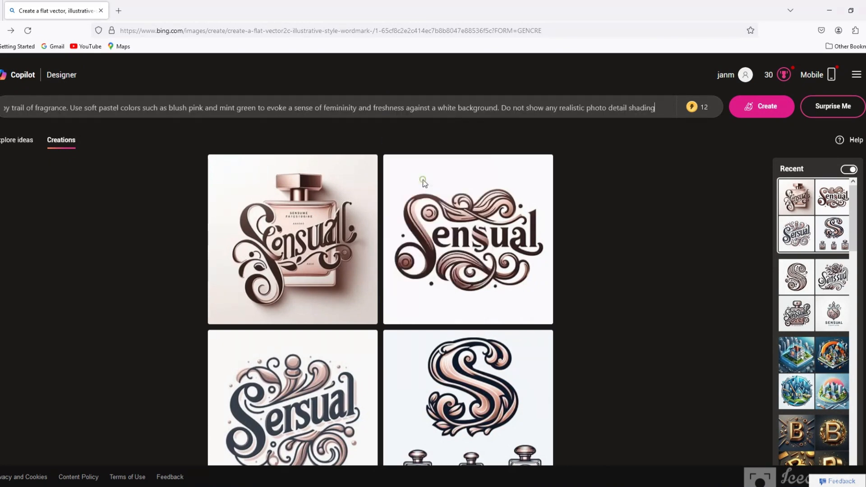
click(774, 110)
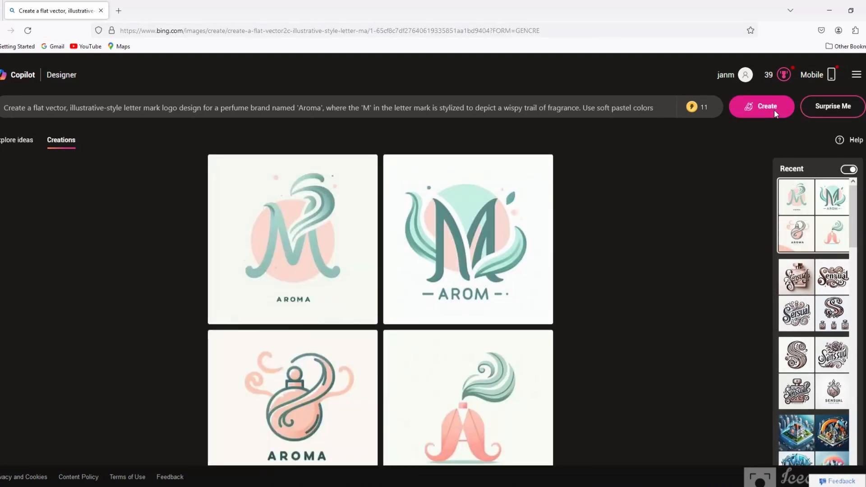
View each of the four generated 'Aroma' logos enlarged, from first to last, and return to the results
click(330, 226)
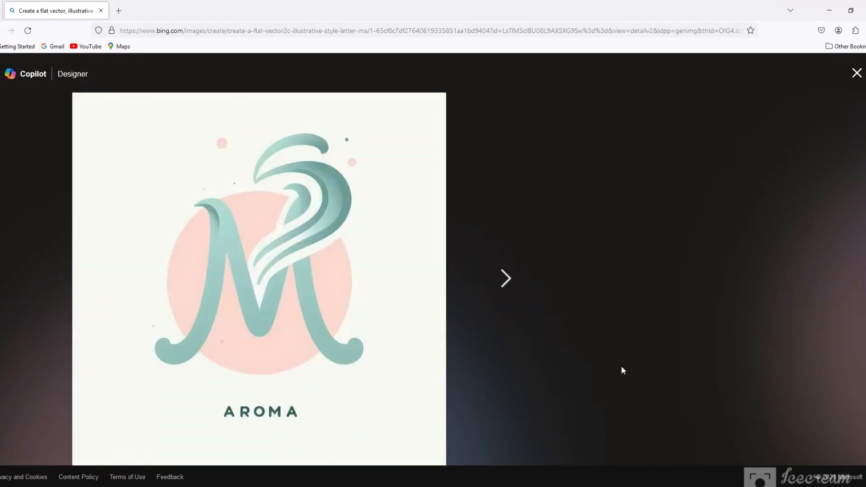
click(501, 279)
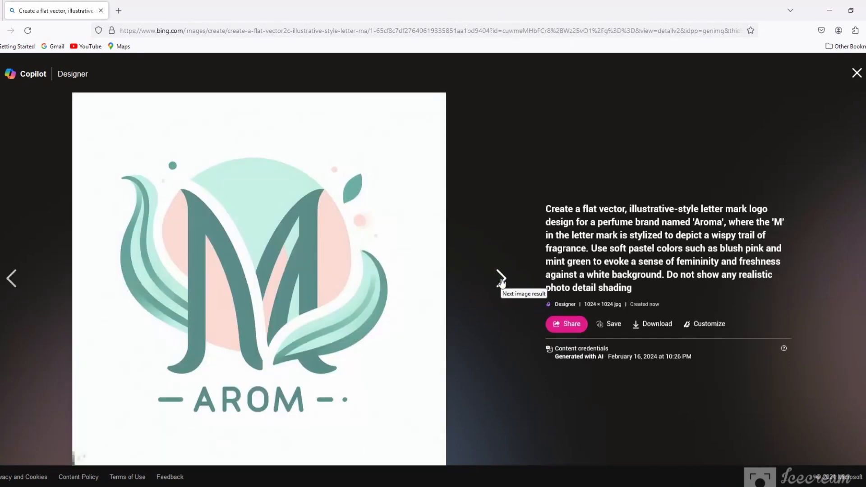
click(501, 279)
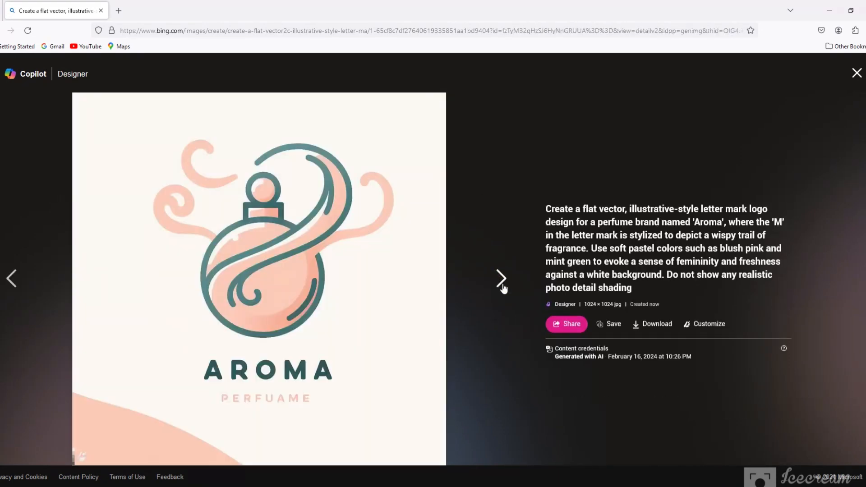
click(501, 279)
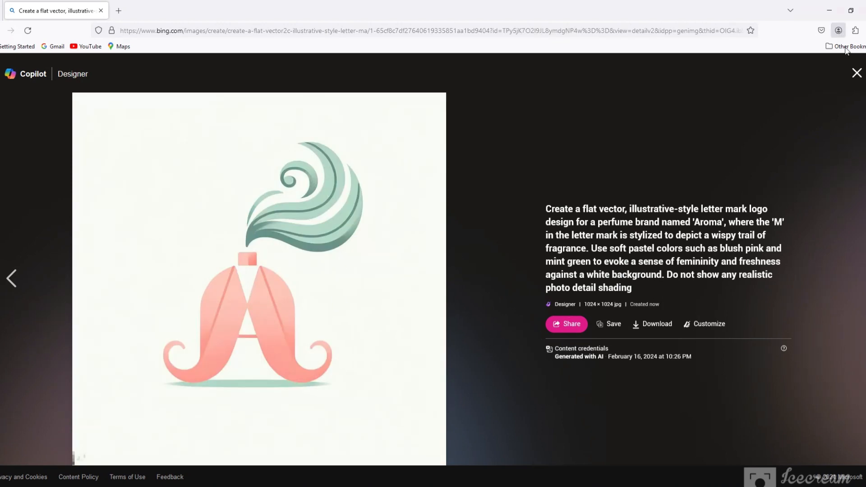
click(856, 73)
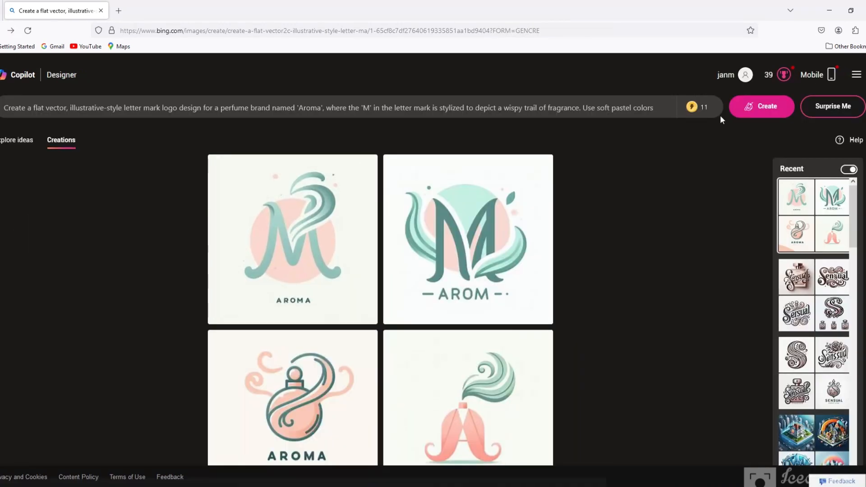
Replace the prompt with the 'Scentra' wordmark prompt copied from the Word document and generate its images in Image Creator
click(663, 107)
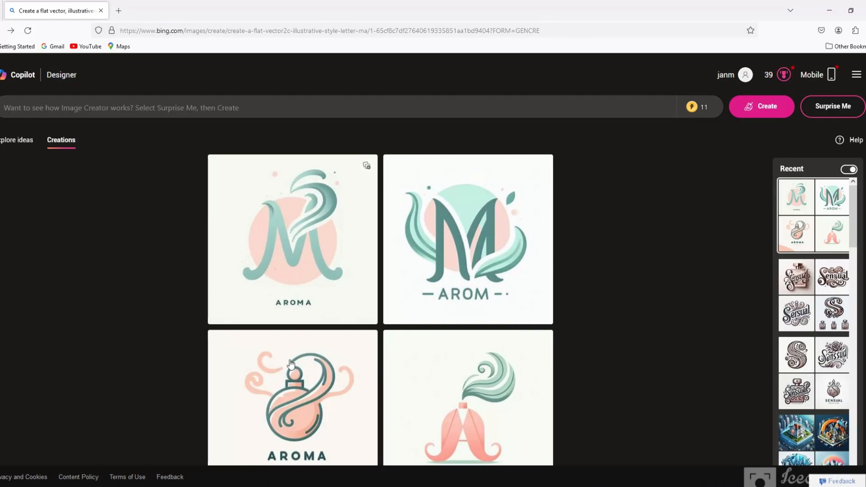
key(alt+Tab)
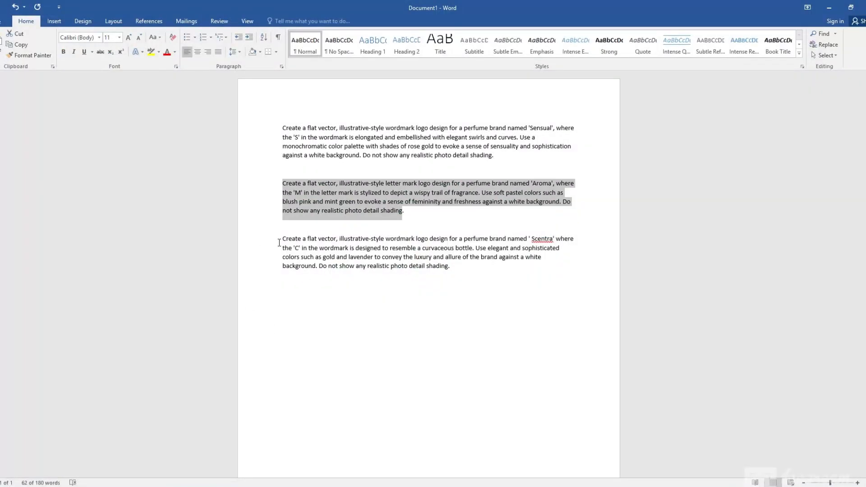
drag(279, 240, 442, 271)
right_click(426, 264)
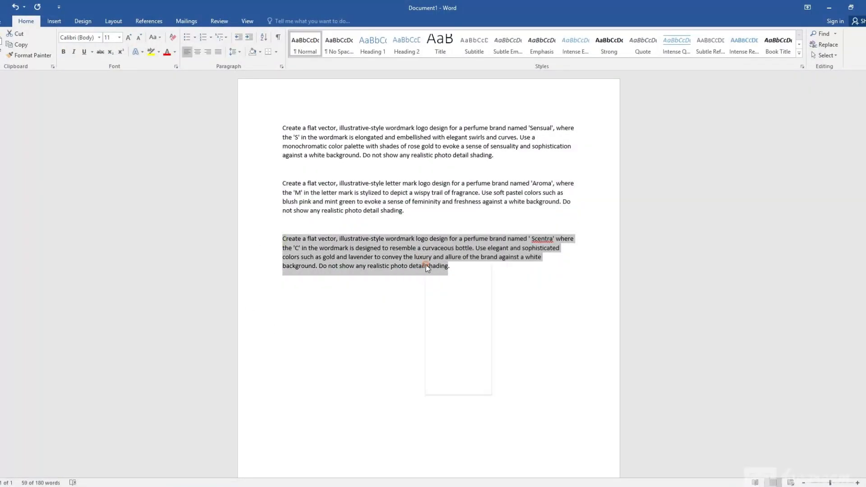
click(448, 283)
key(alt+Tab)
right_click(367, 115)
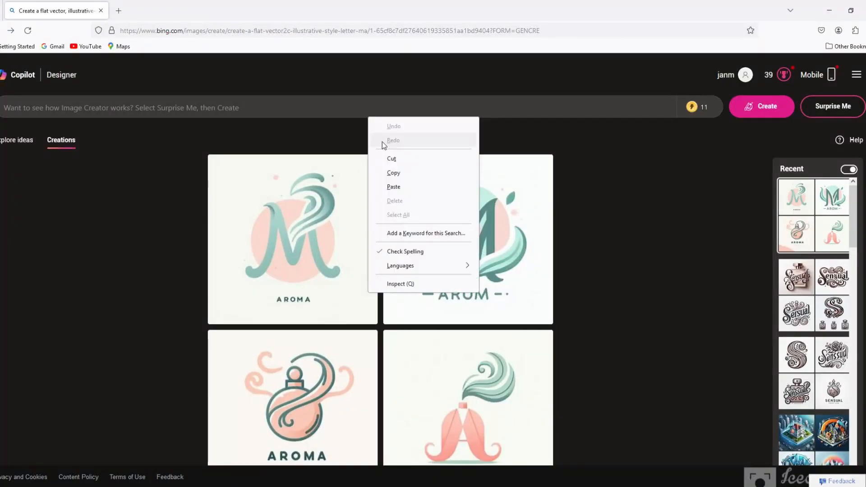
click(393, 187)
click(777, 107)
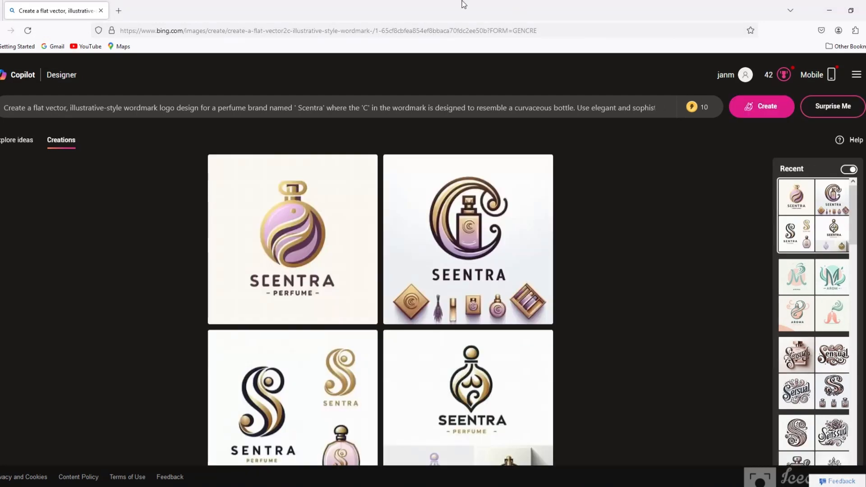
Go through the enlarged 'Scentra' logos from first to last and download the fourth one
click(297, 281)
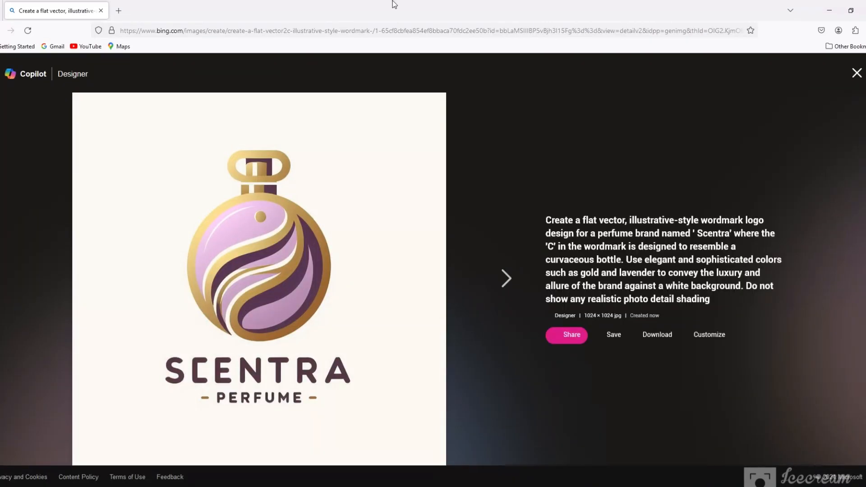
click(501, 284)
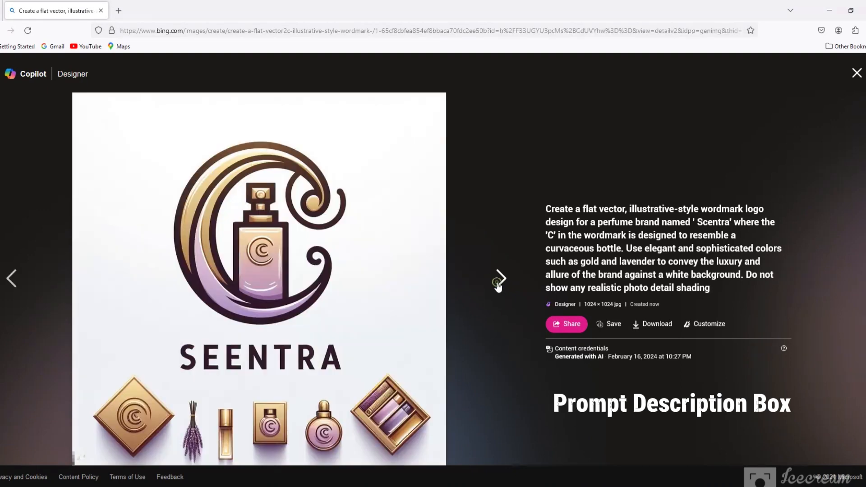
click(498, 284)
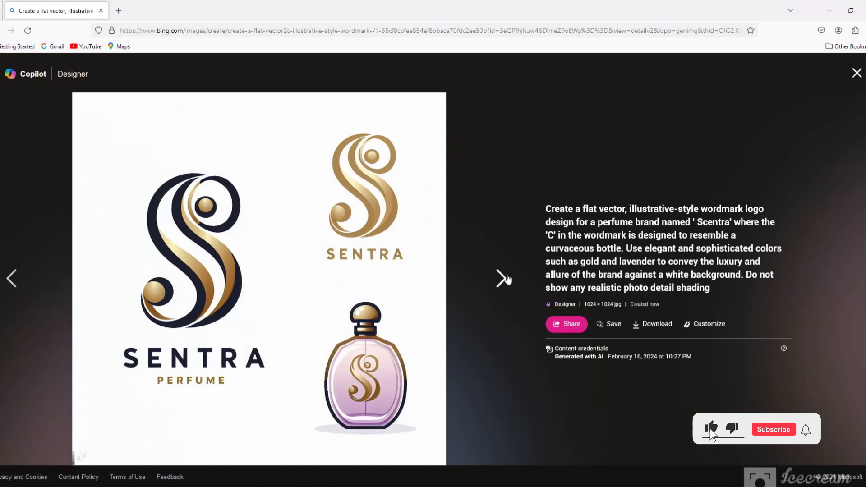
click(500, 271)
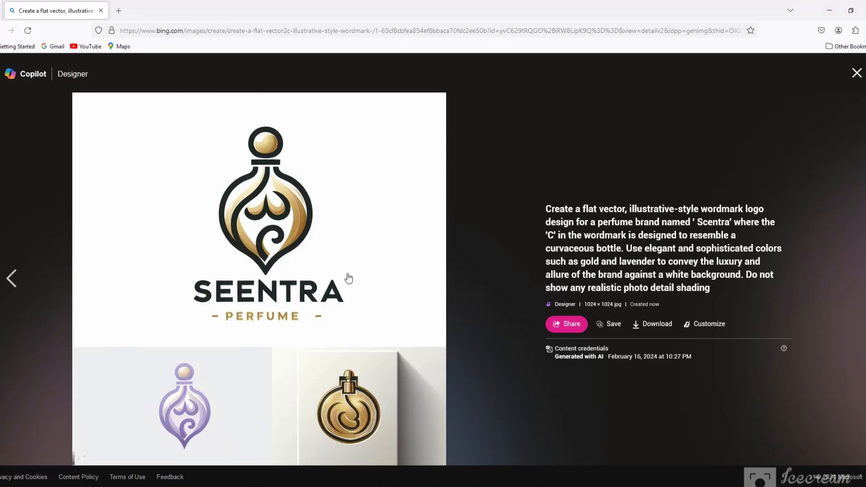
click(668, 331)
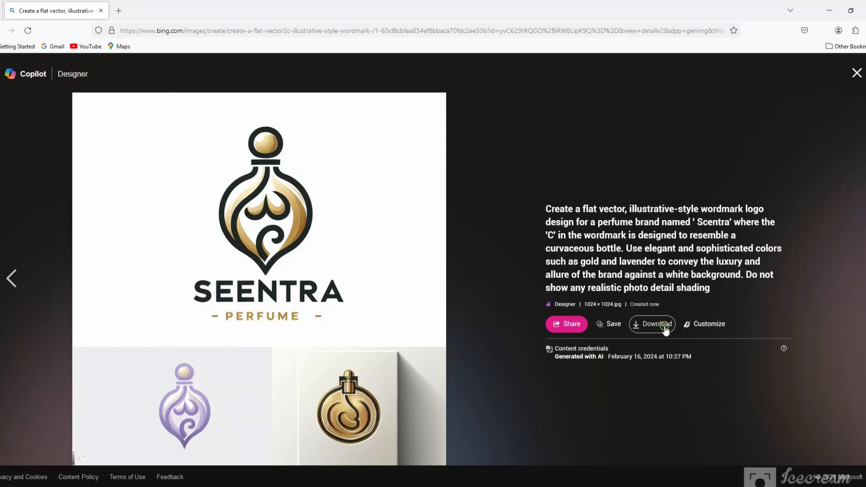